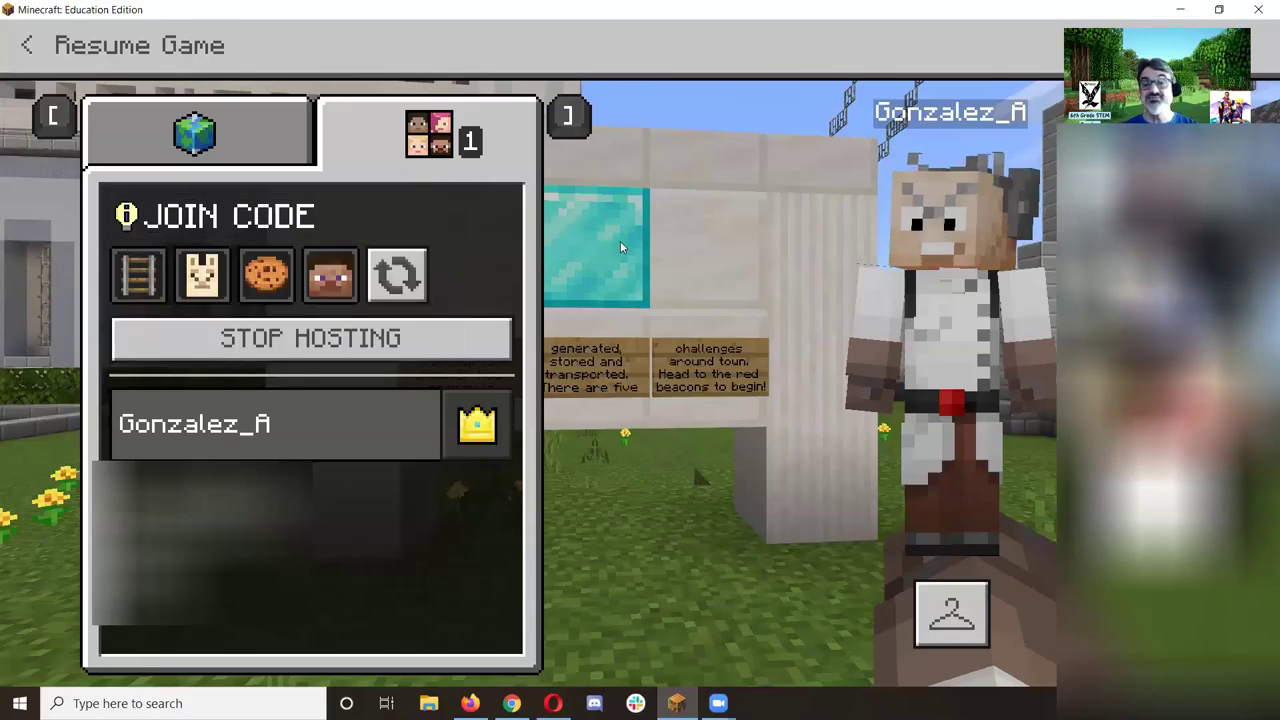
Resume the game to return to the host world's welcome signs
left_click(30, 47)
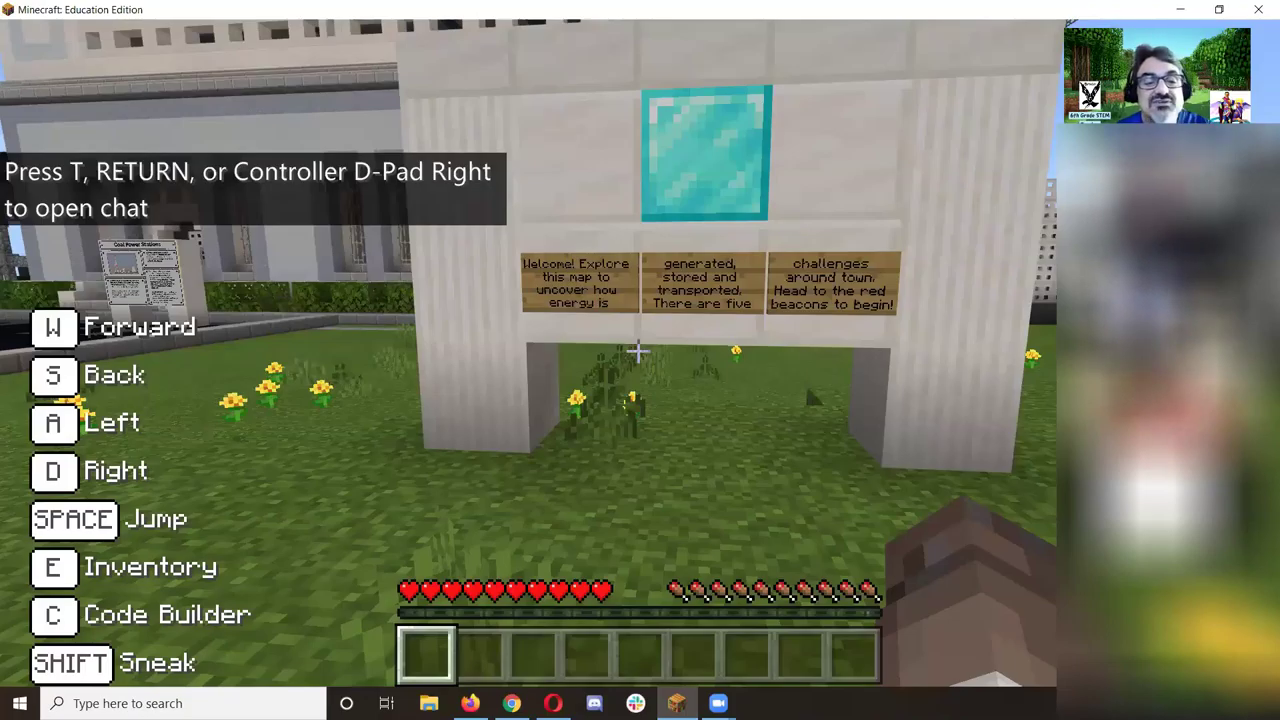
Walk past the welcome signs toward the towers and pause to show the join code
key("w")
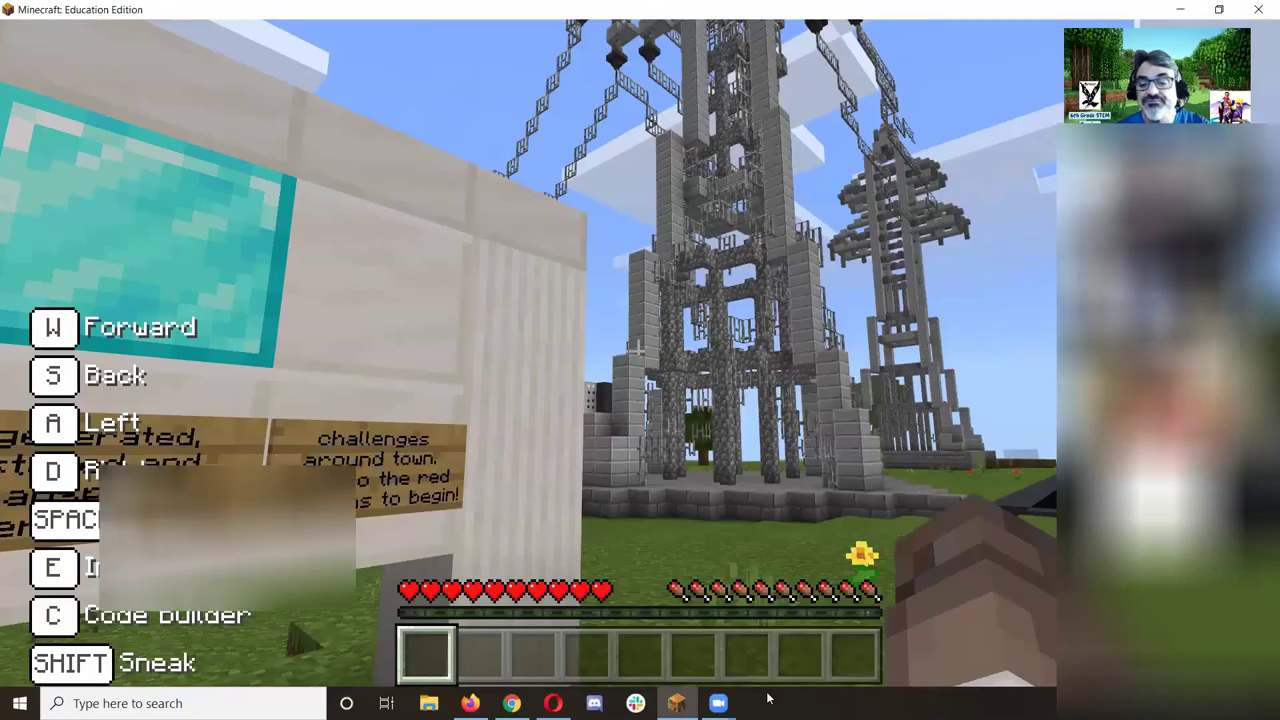
key("Escape")
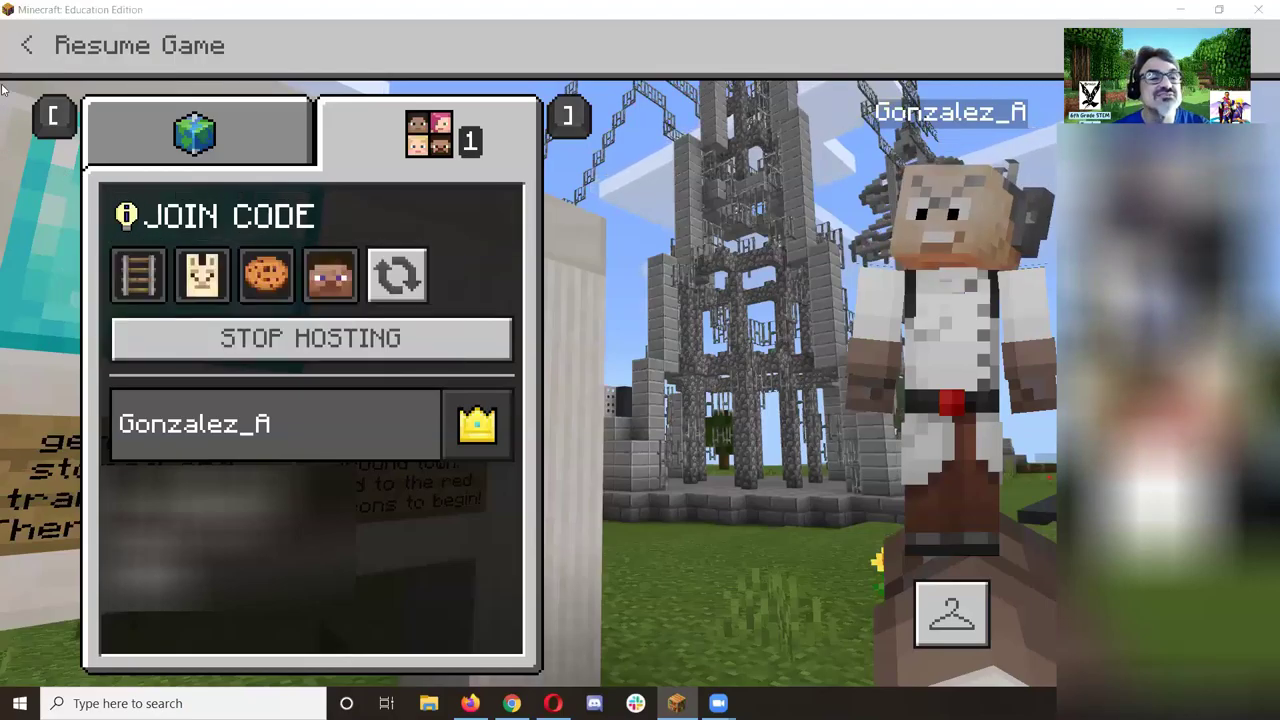
Resume play in the host world from the pause menu
left_click(30, 45)
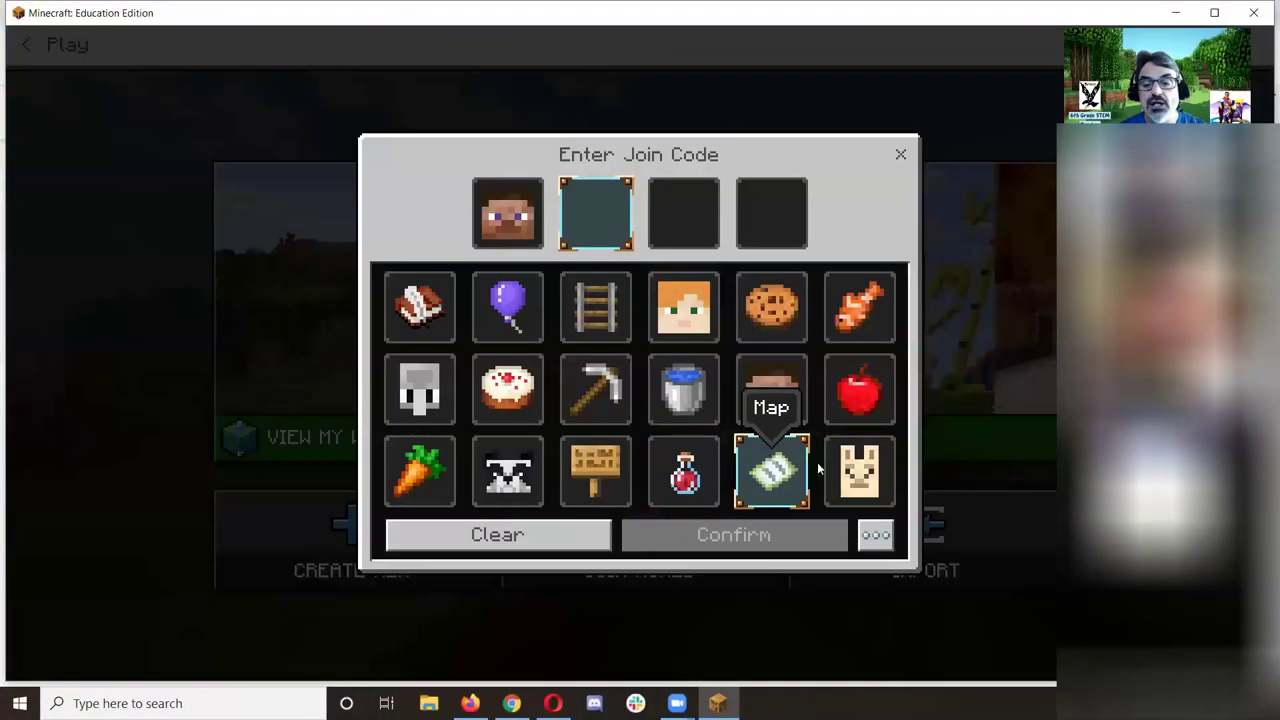
Enter Llama, Map and Cake to finish the code, then confirm joining Dream home
left_click(859, 470)
left_click(775, 468)
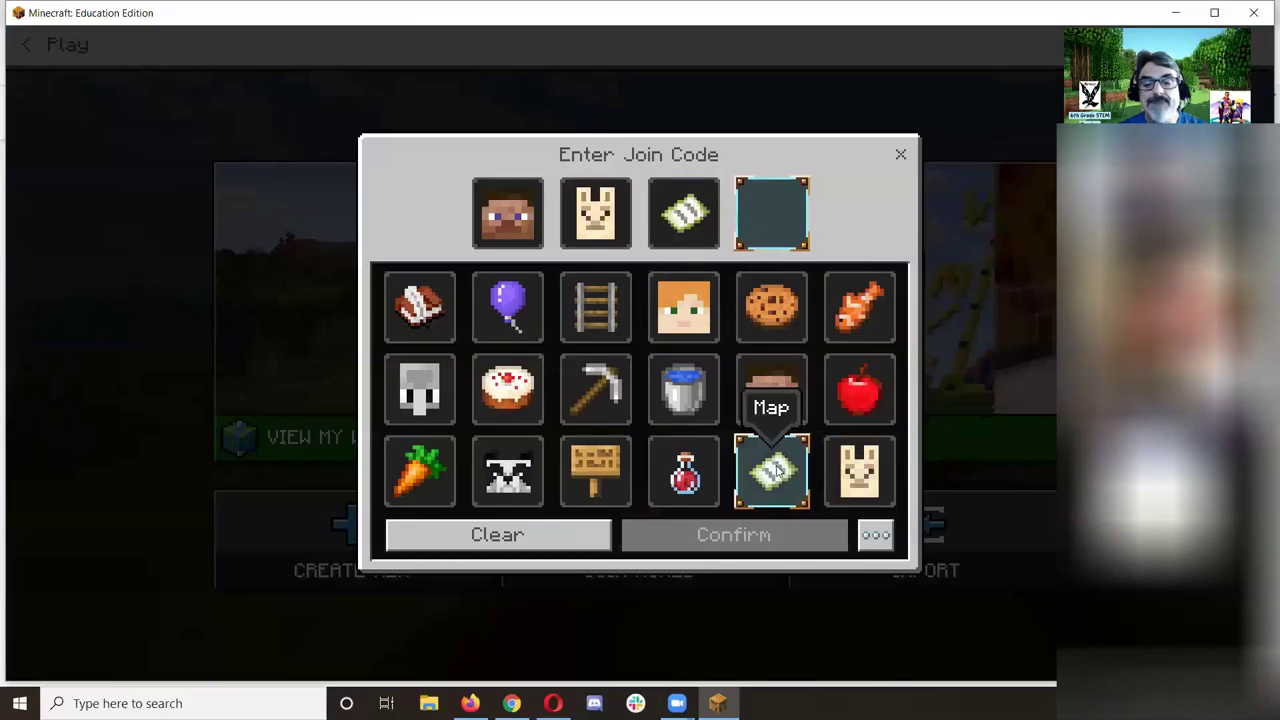
left_click(508, 392)
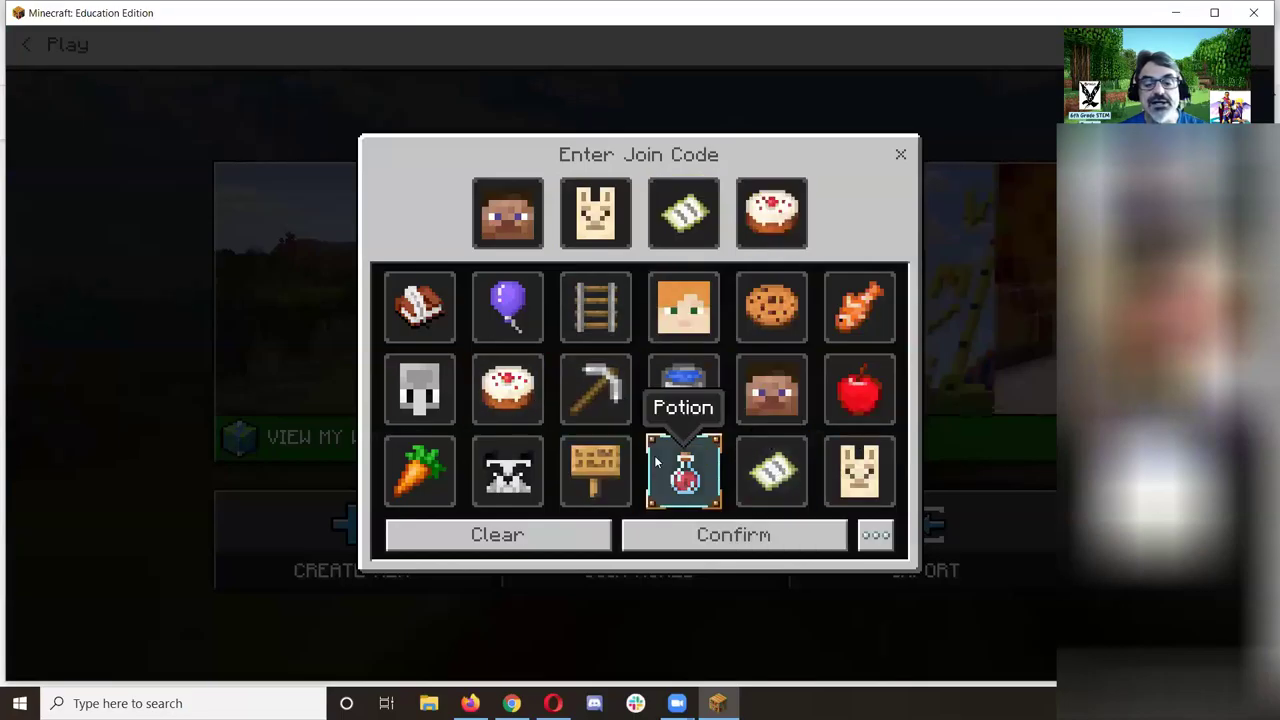
left_click(665, 533)
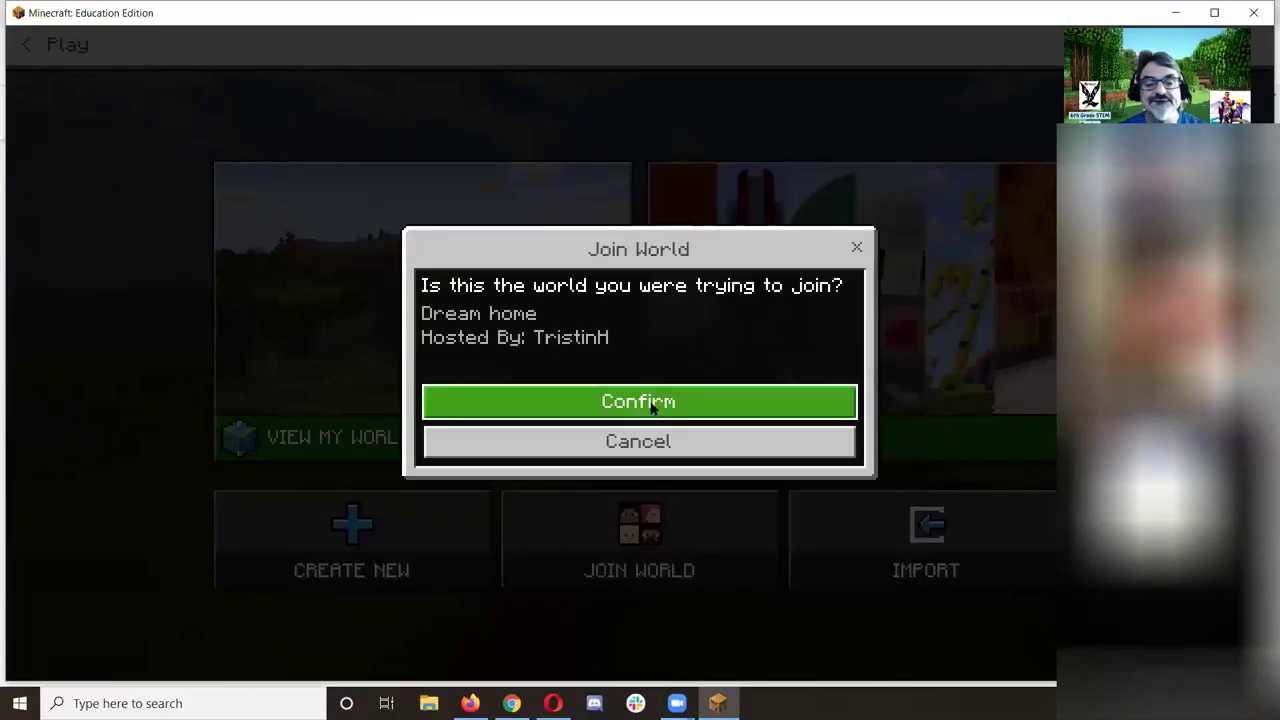
left_click(652, 402)
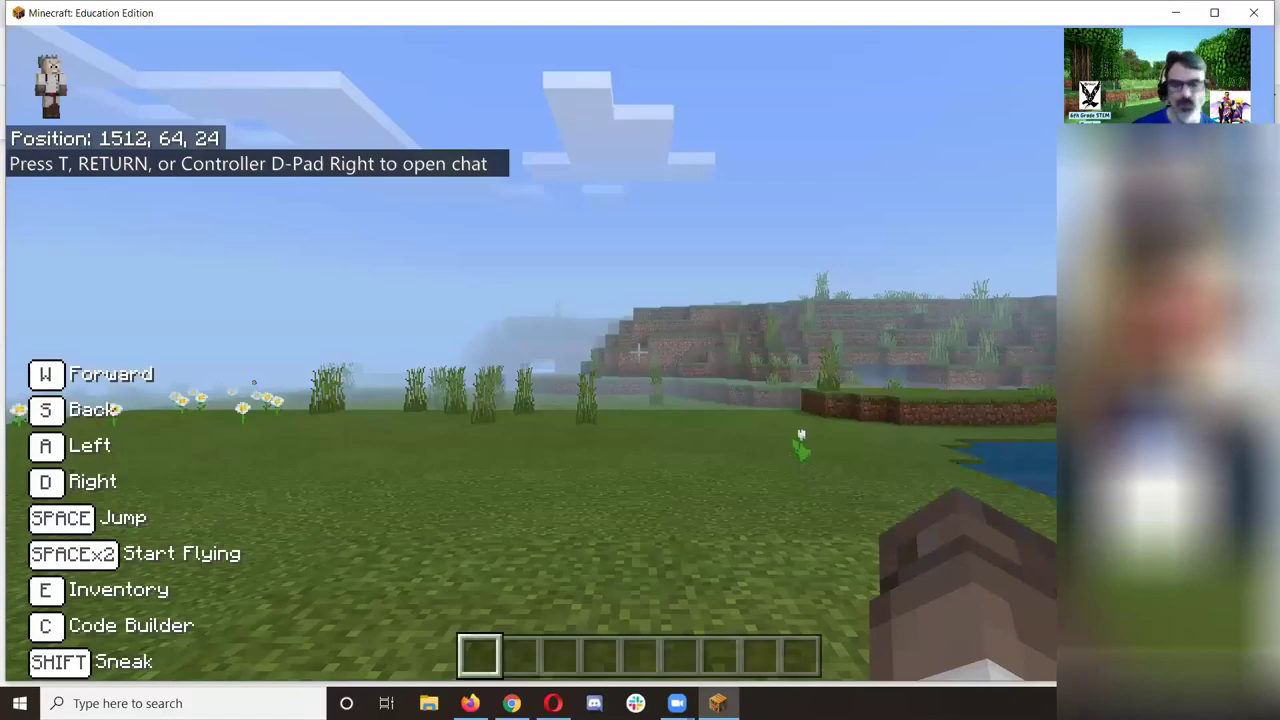
Cross the grassy plain and take off flying toward the brown house
key("s")
key("w")
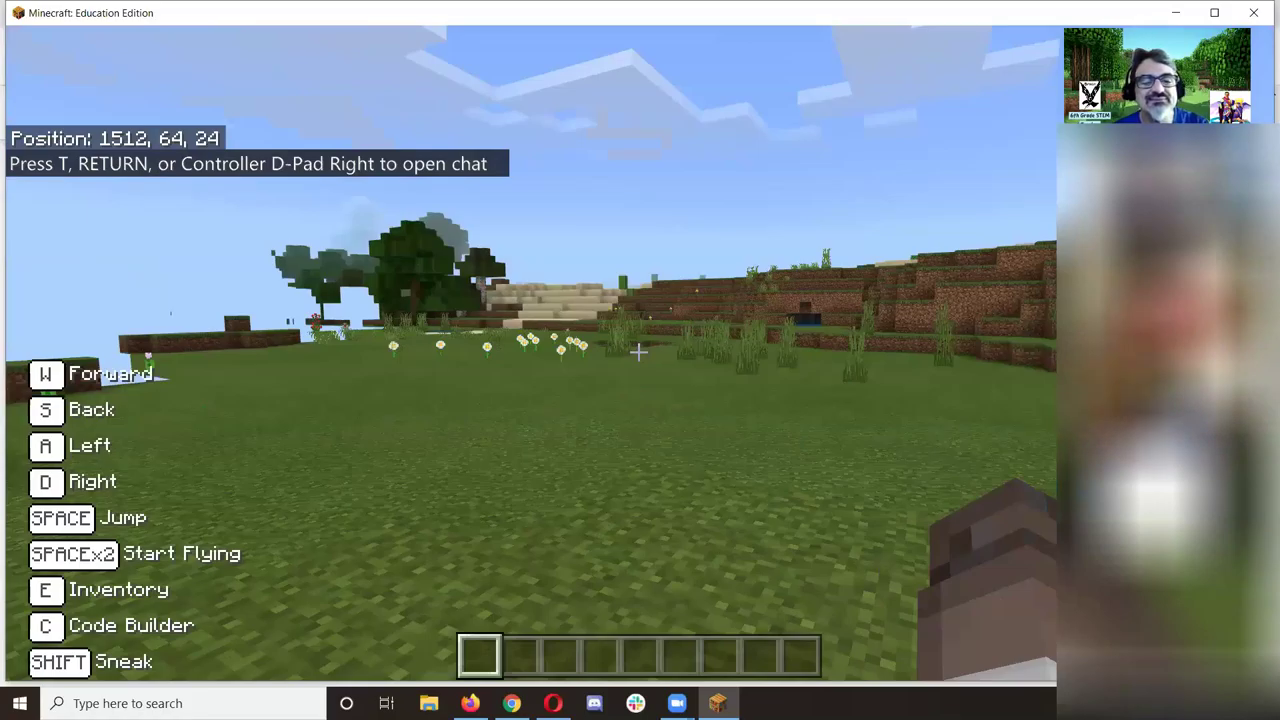
key("space")
key("space")
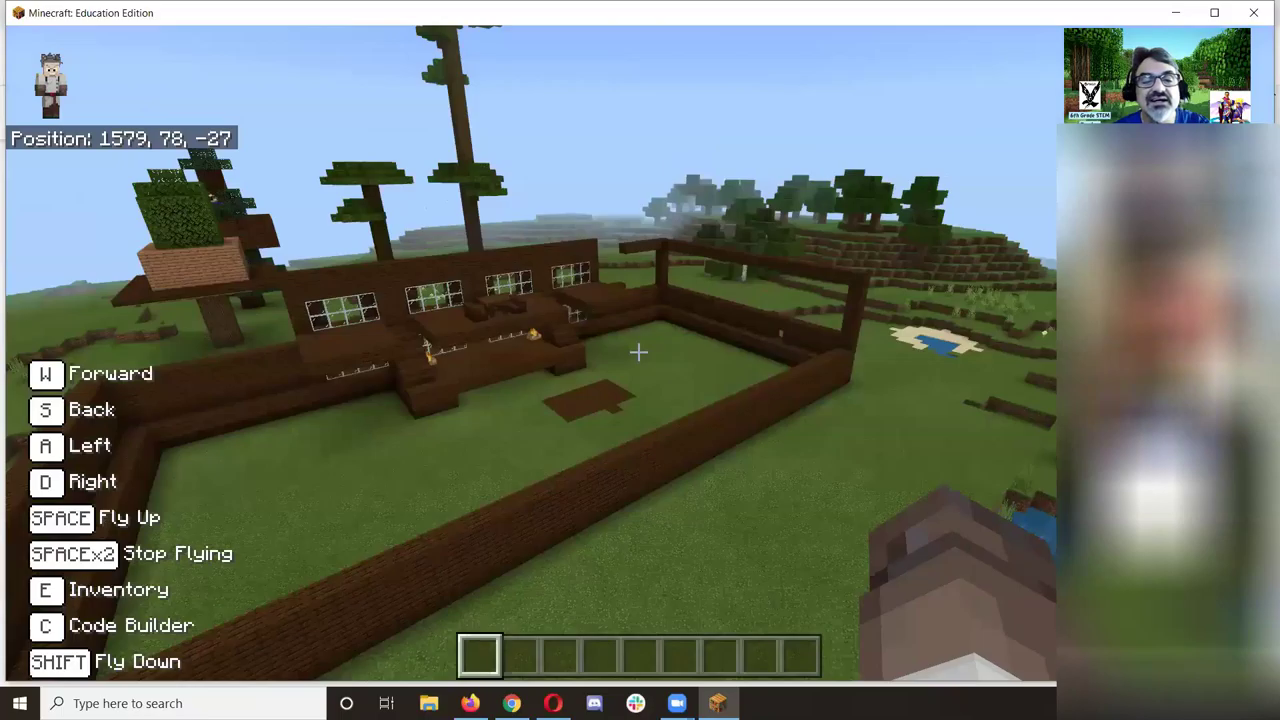
key("w")
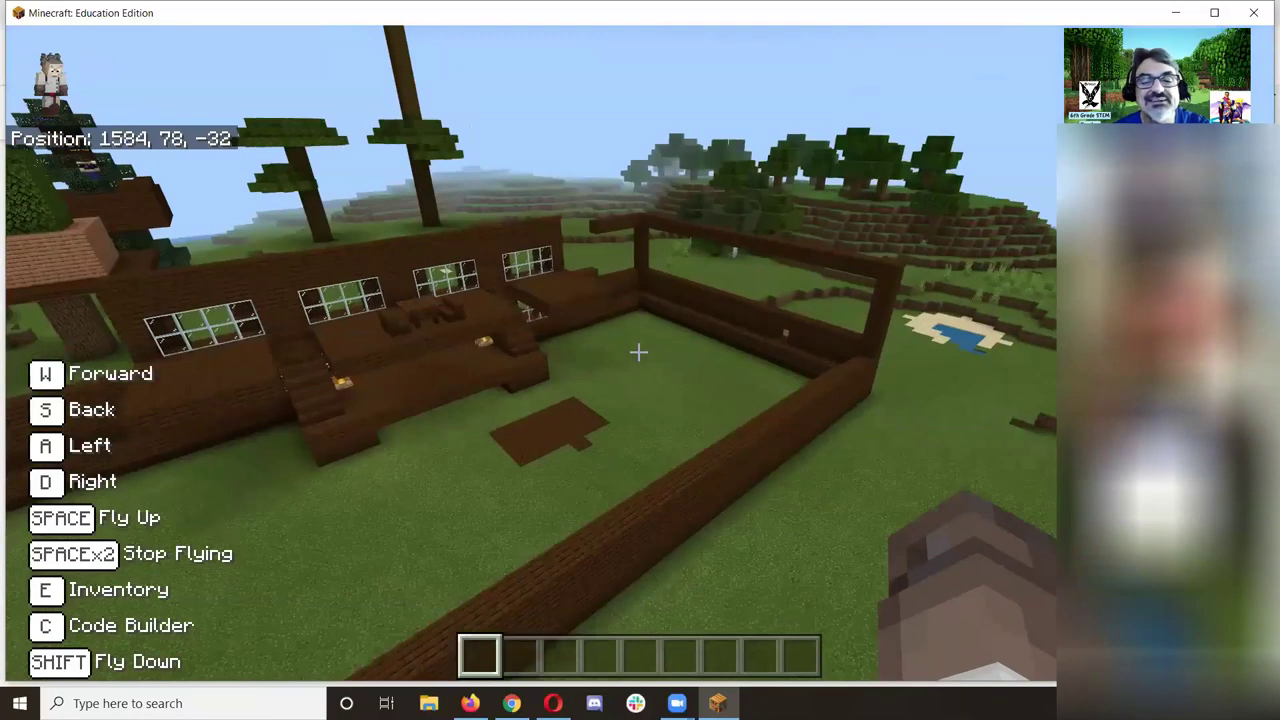
Circle past the hill back to the house's fence and land facing its front
key("w")
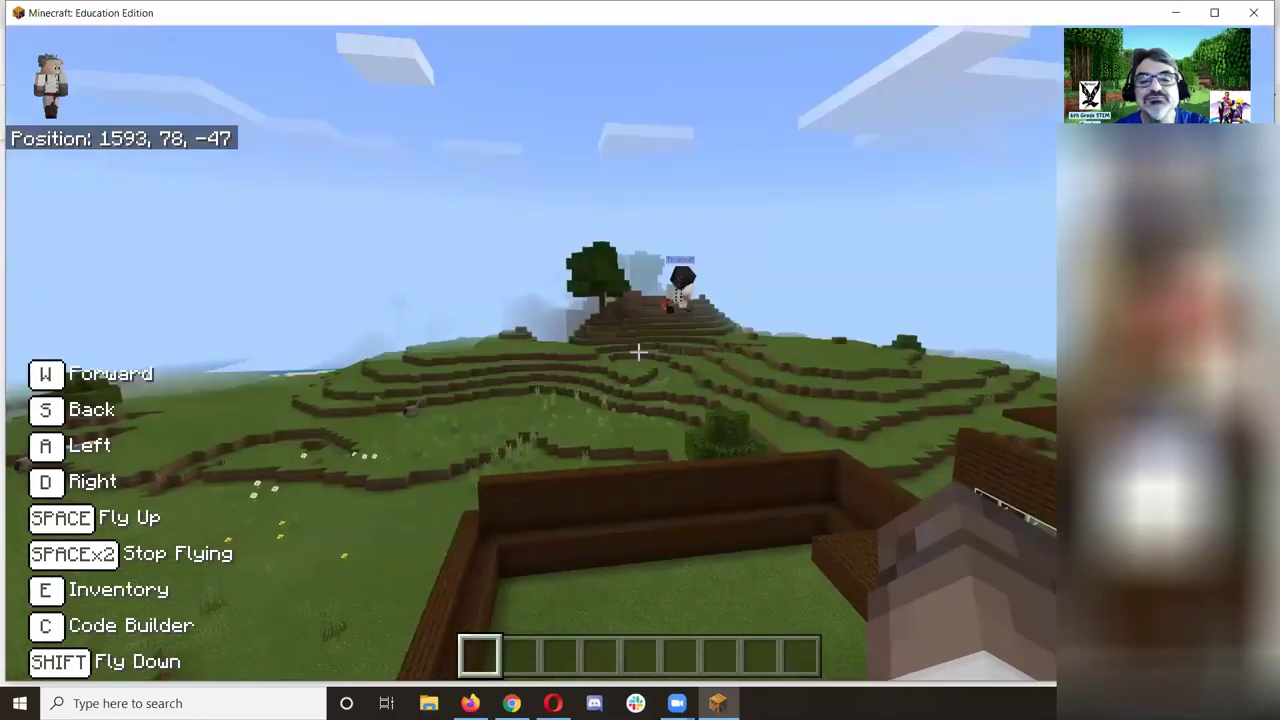
key("w")
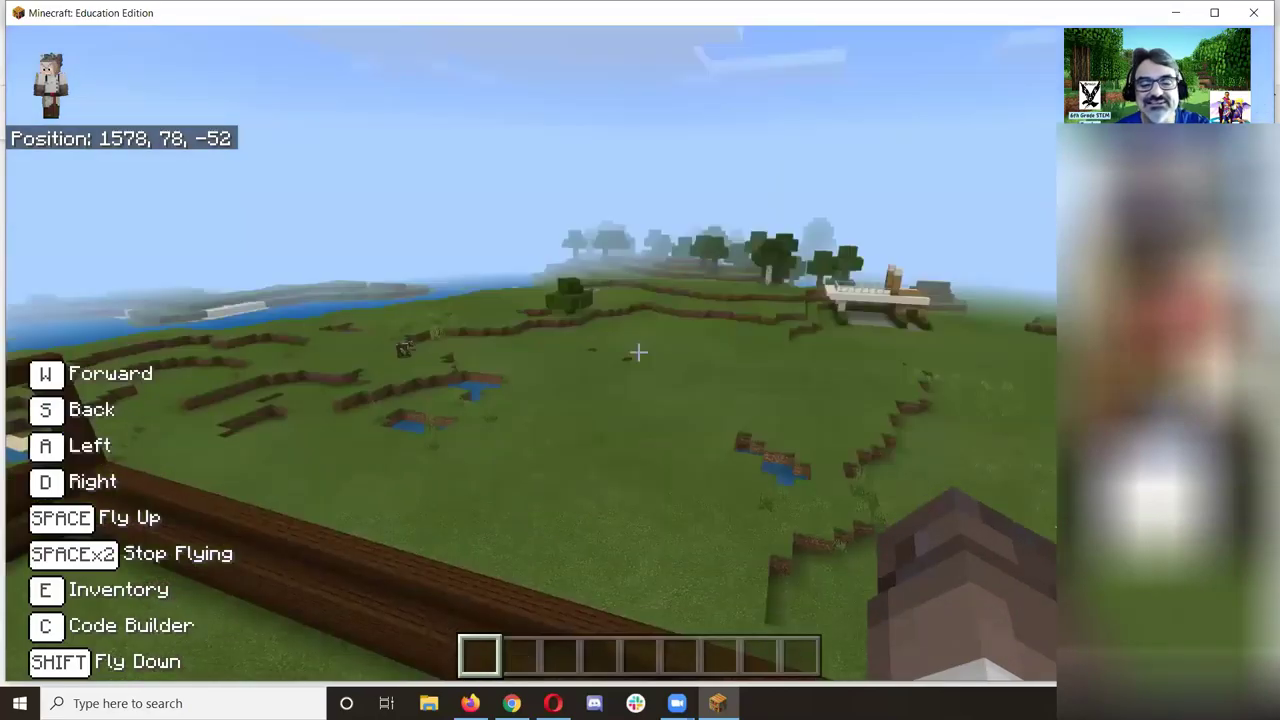
key("w")
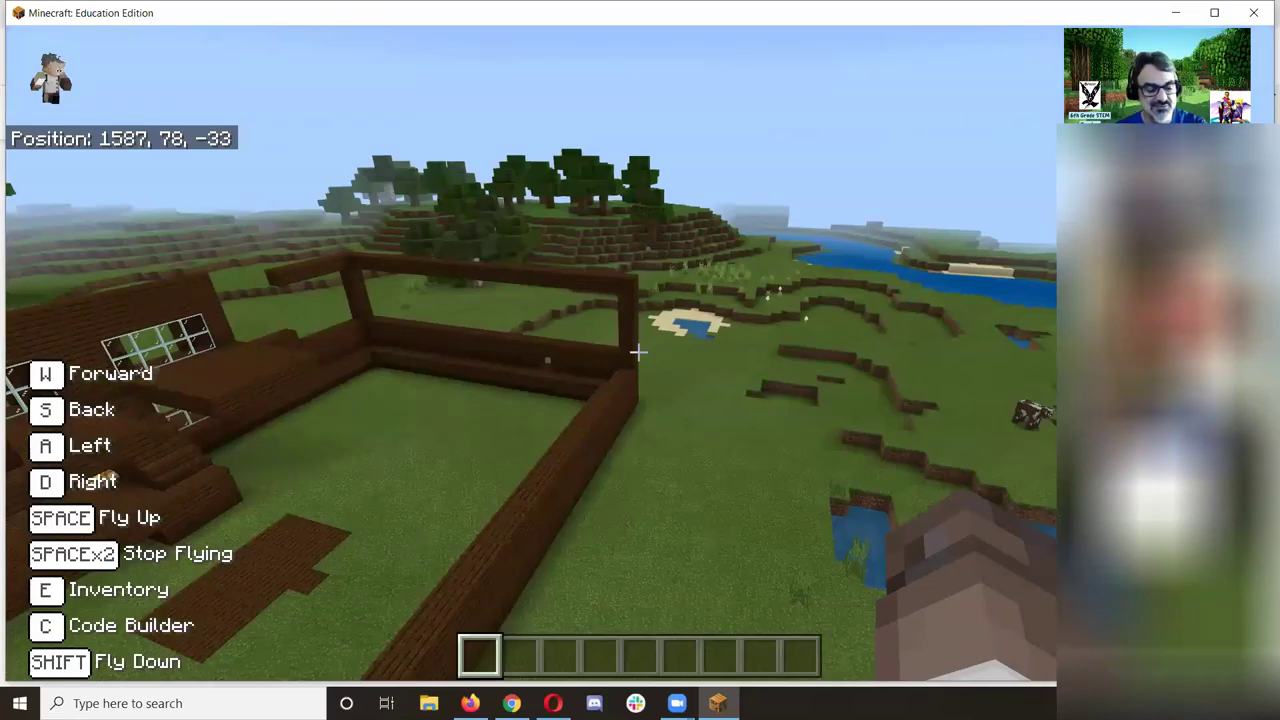
key("w")
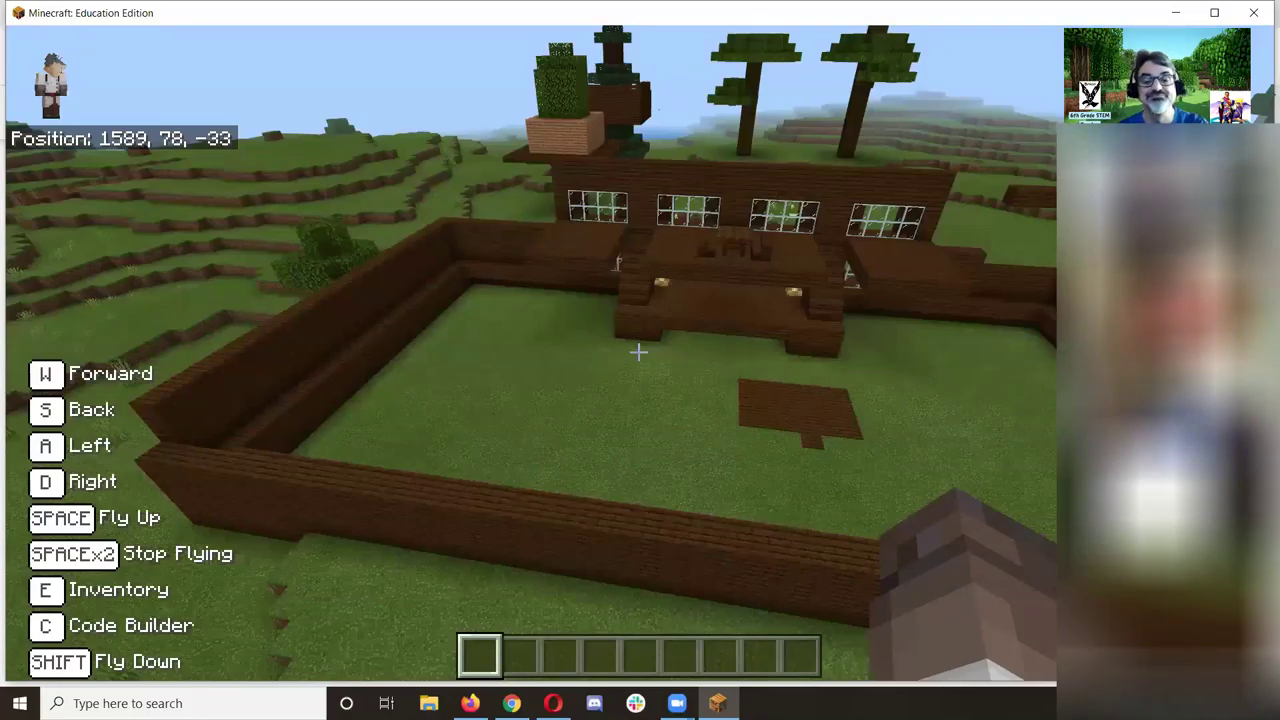
key("space")
key("space")
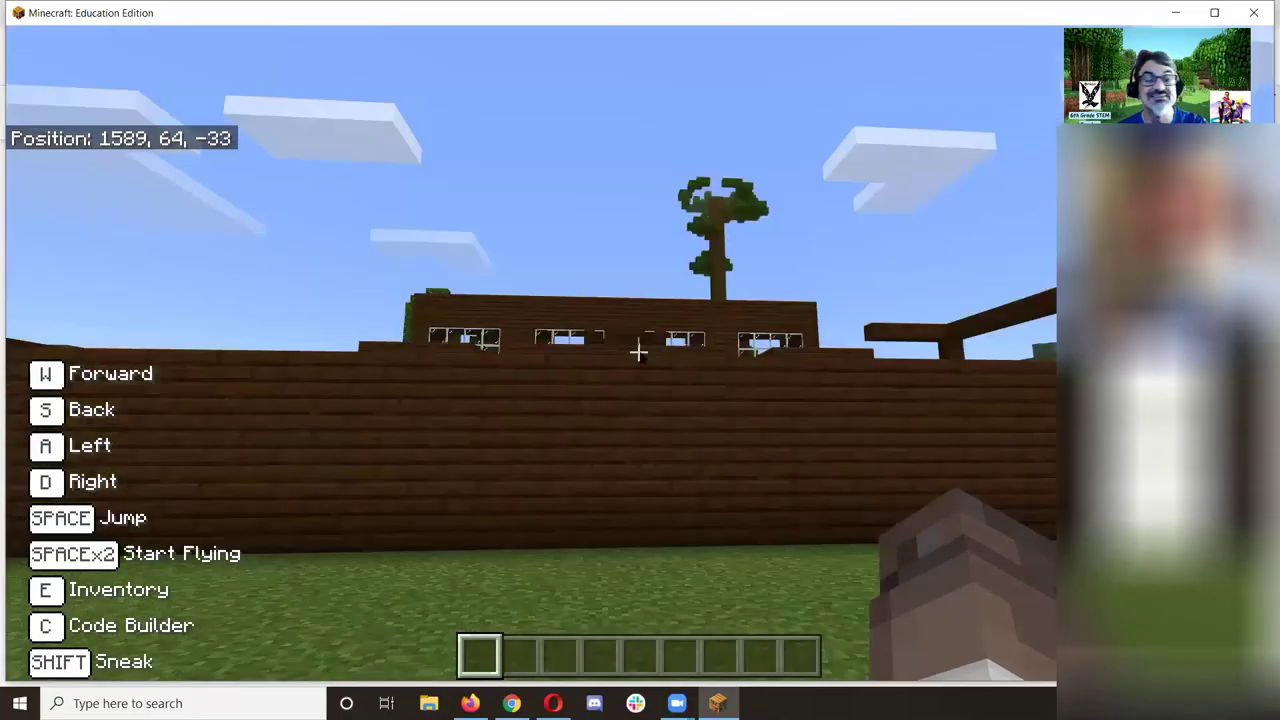
Pause, view the players list, then Save & Exit the student's world
key("Escape")
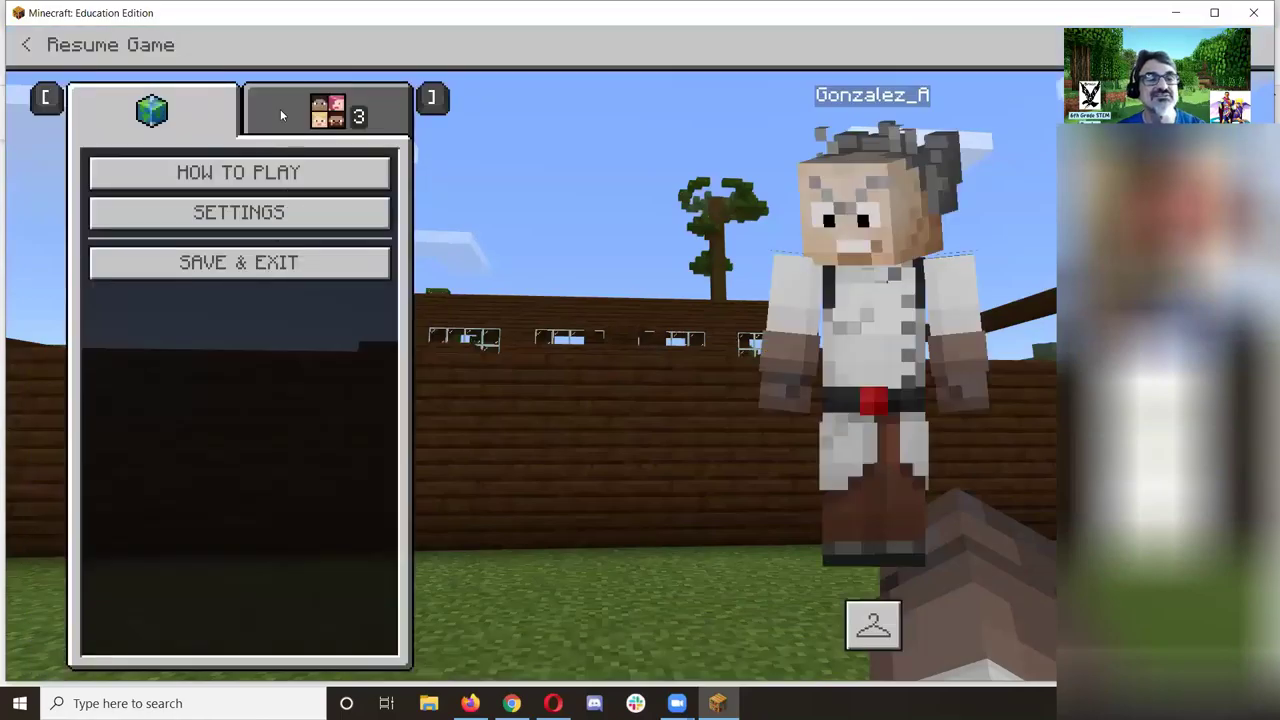
left_click(264, 126)
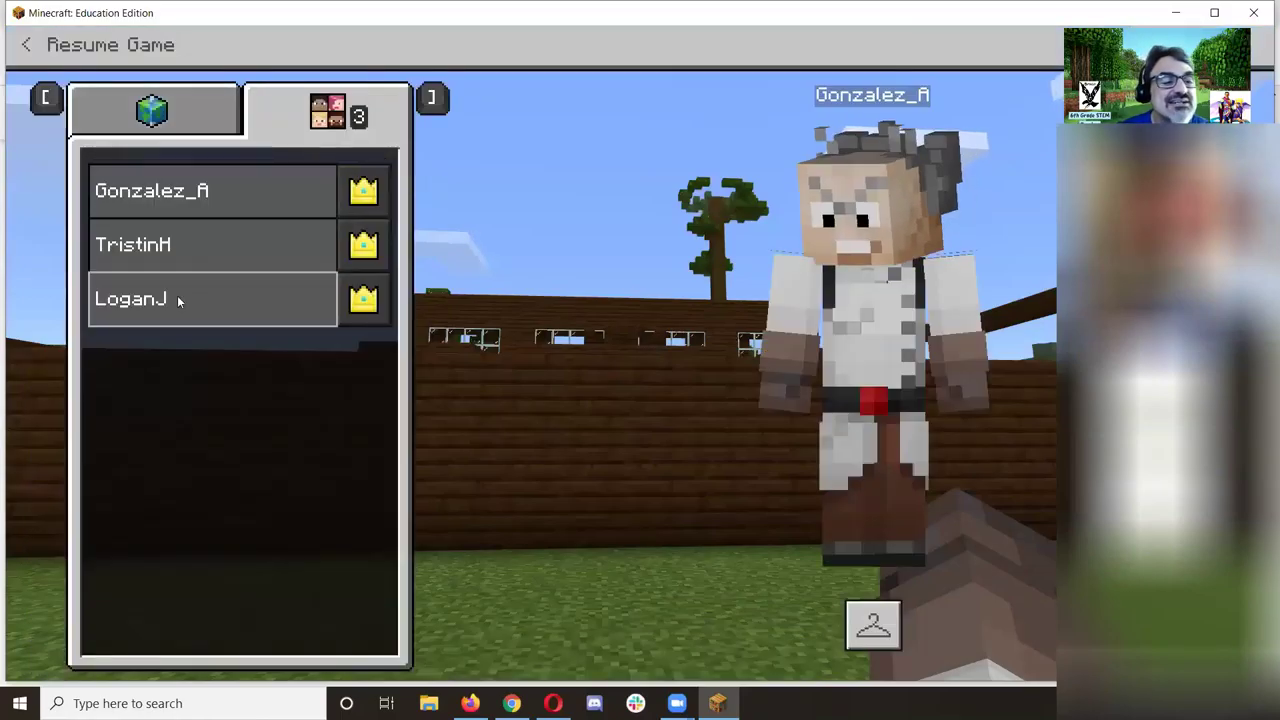
left_click(175, 100)
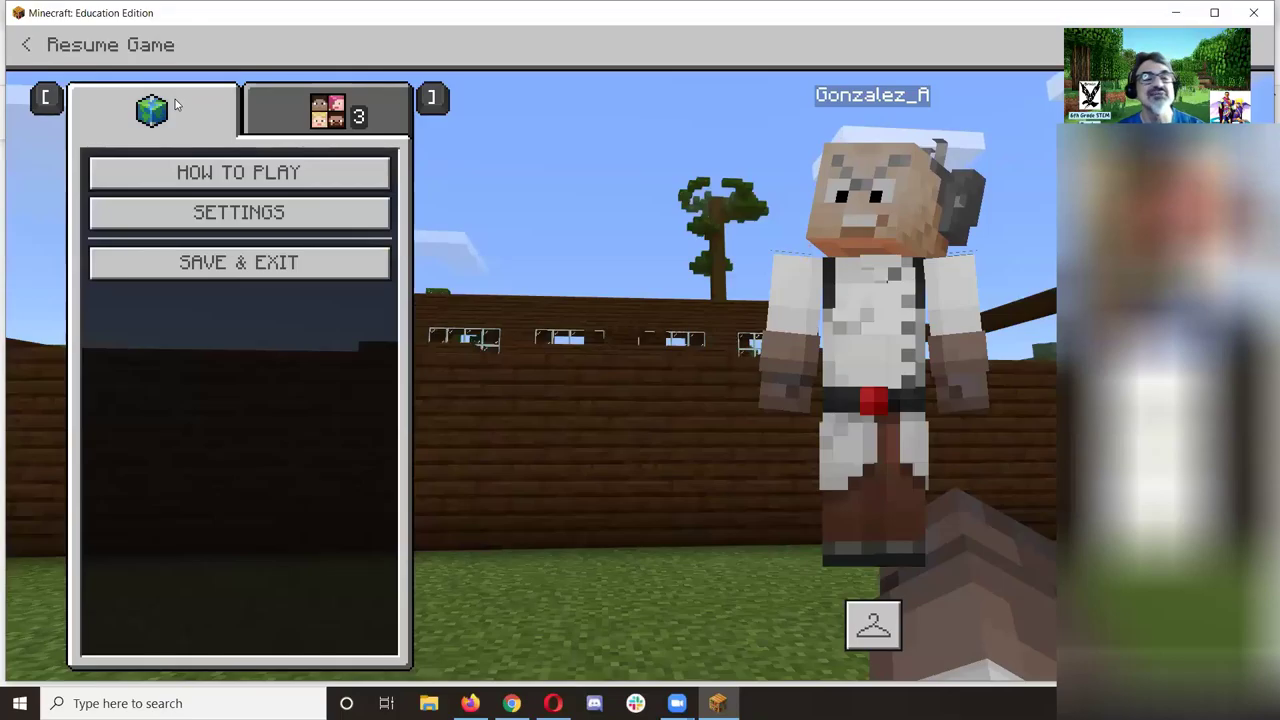
left_click(197, 273)
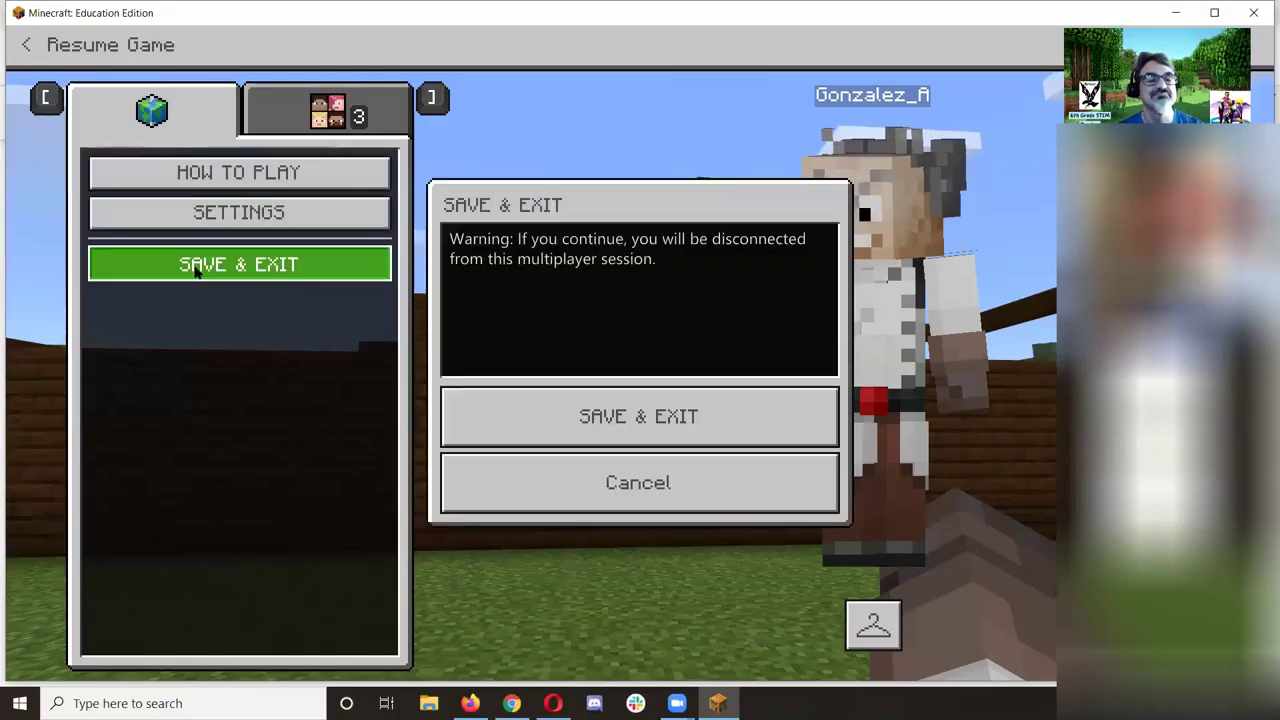
left_click(638, 416)
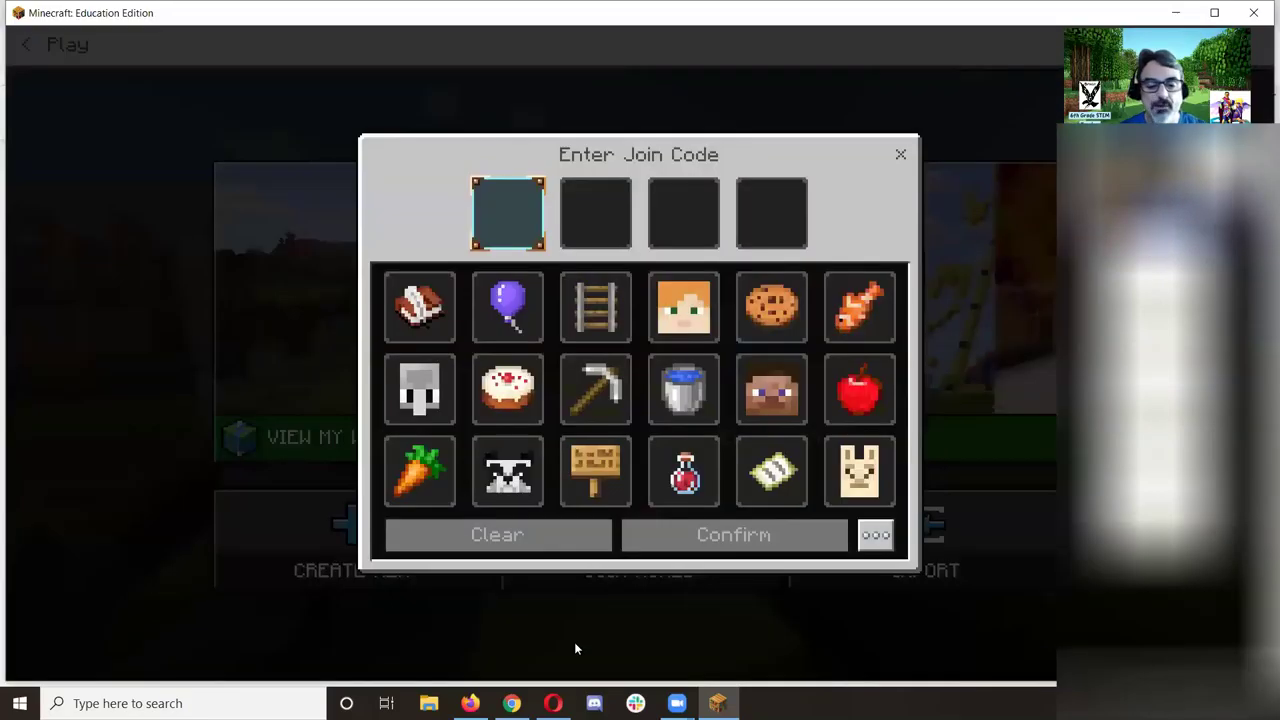
Enter the Agent, Apple, Balloon, Bucket join code and confirm joining the world
left_click(434, 398)
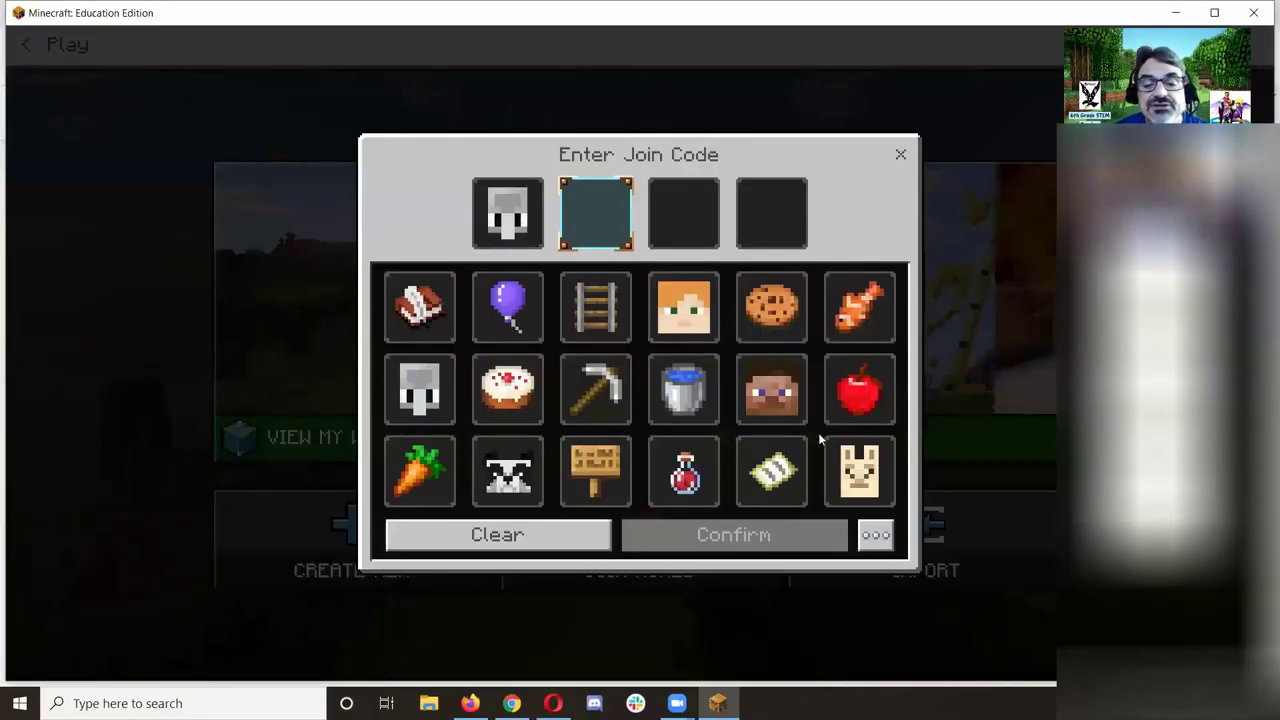
left_click(858, 398)
left_click(530, 308)
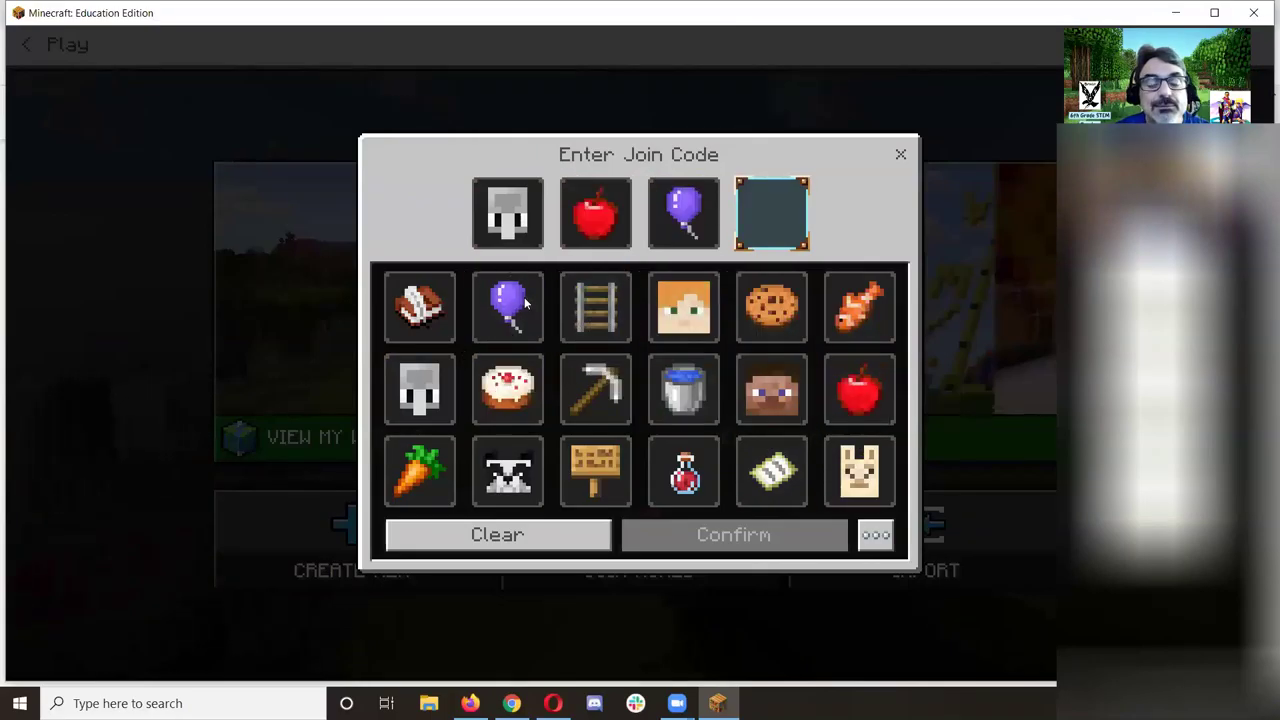
left_click(672, 390)
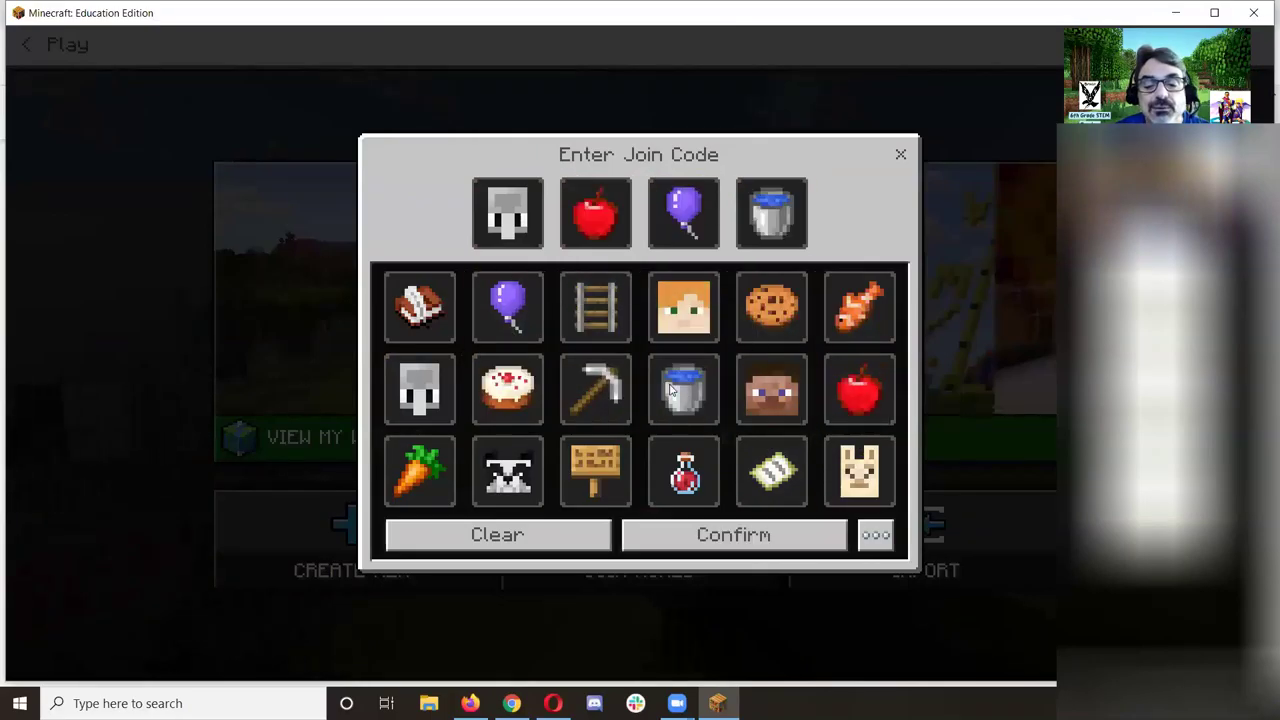
left_click(695, 533)
left_click(667, 412)
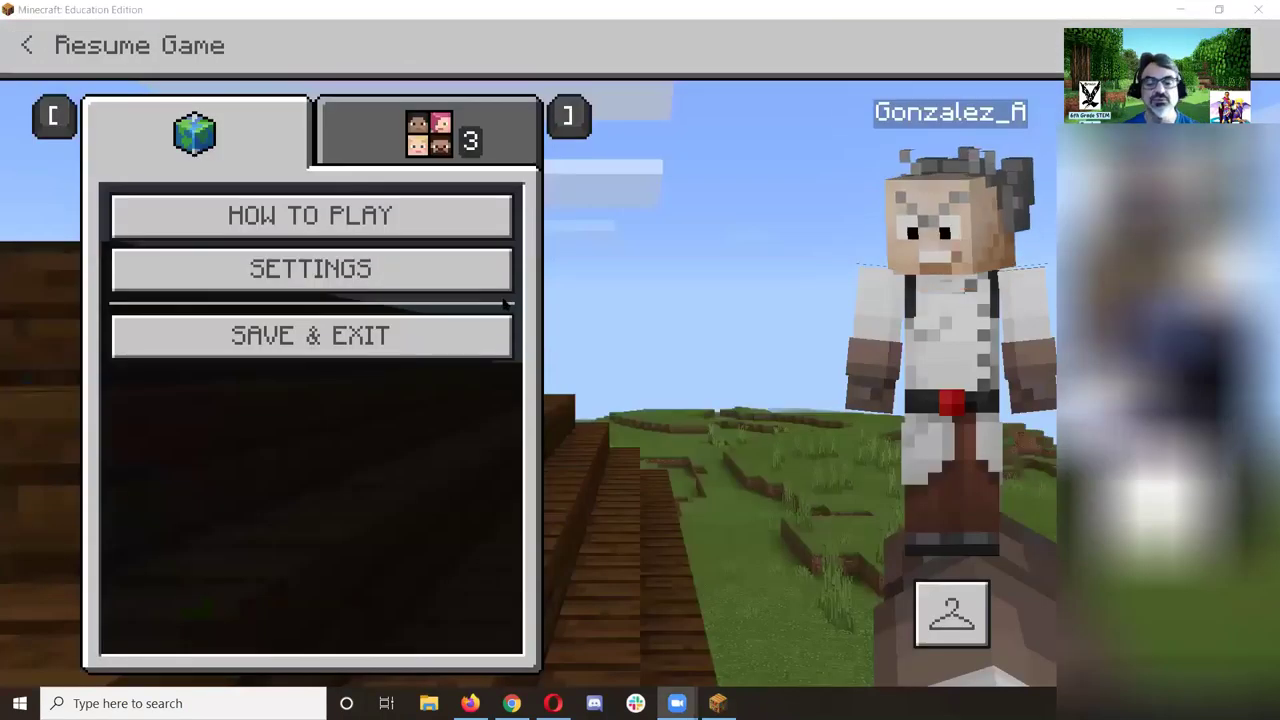
Resume, then fly from the wooden cabin past the canopy bed to the modern house
left_click(48, 51)
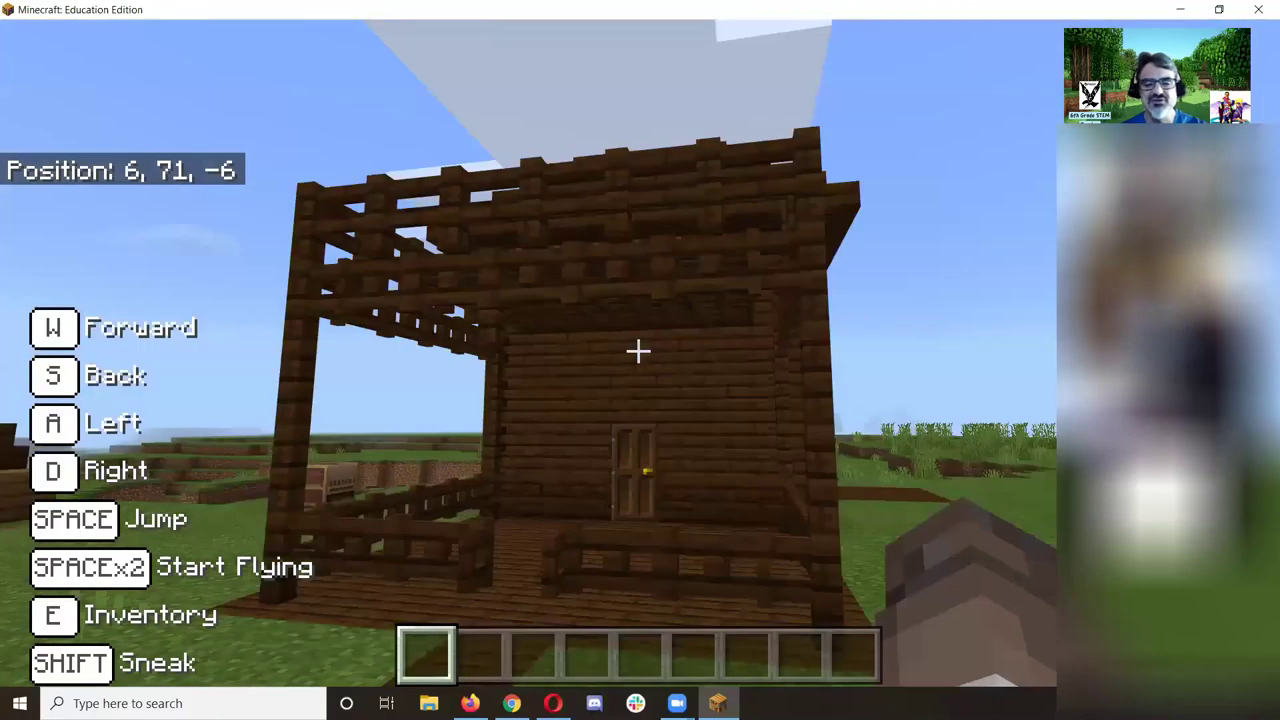
key("space")
key("space")
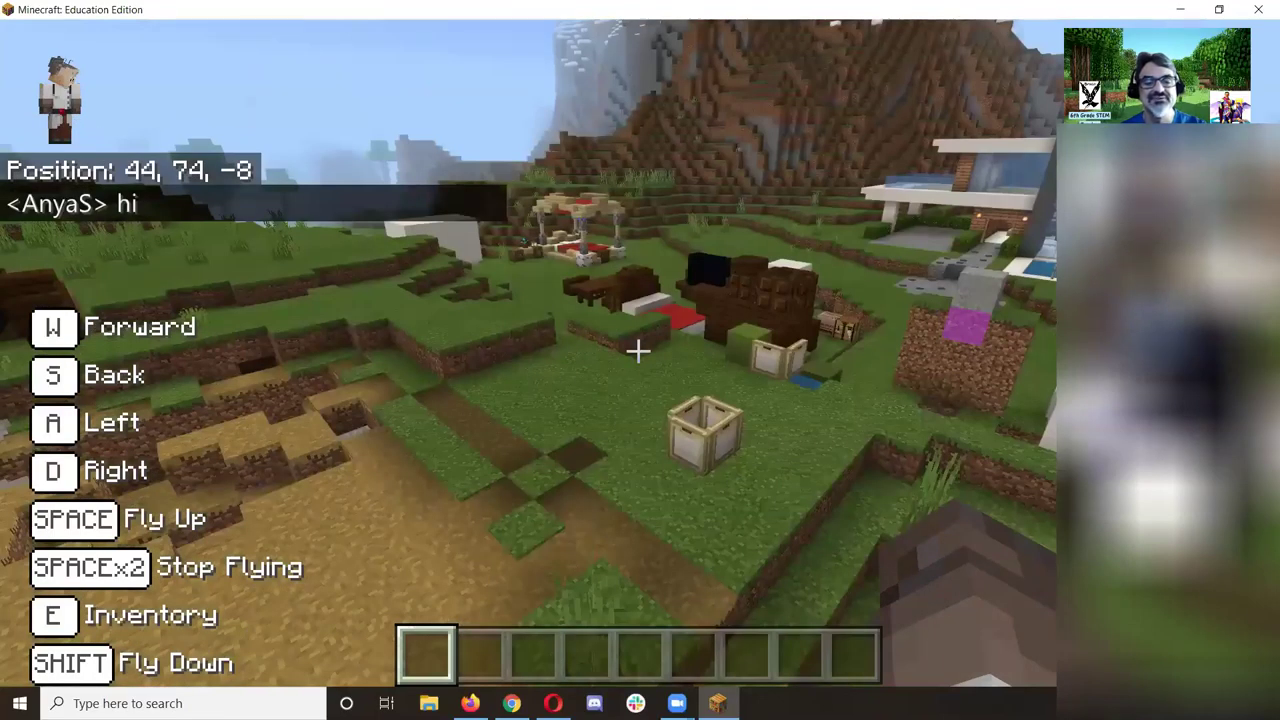
key("w")
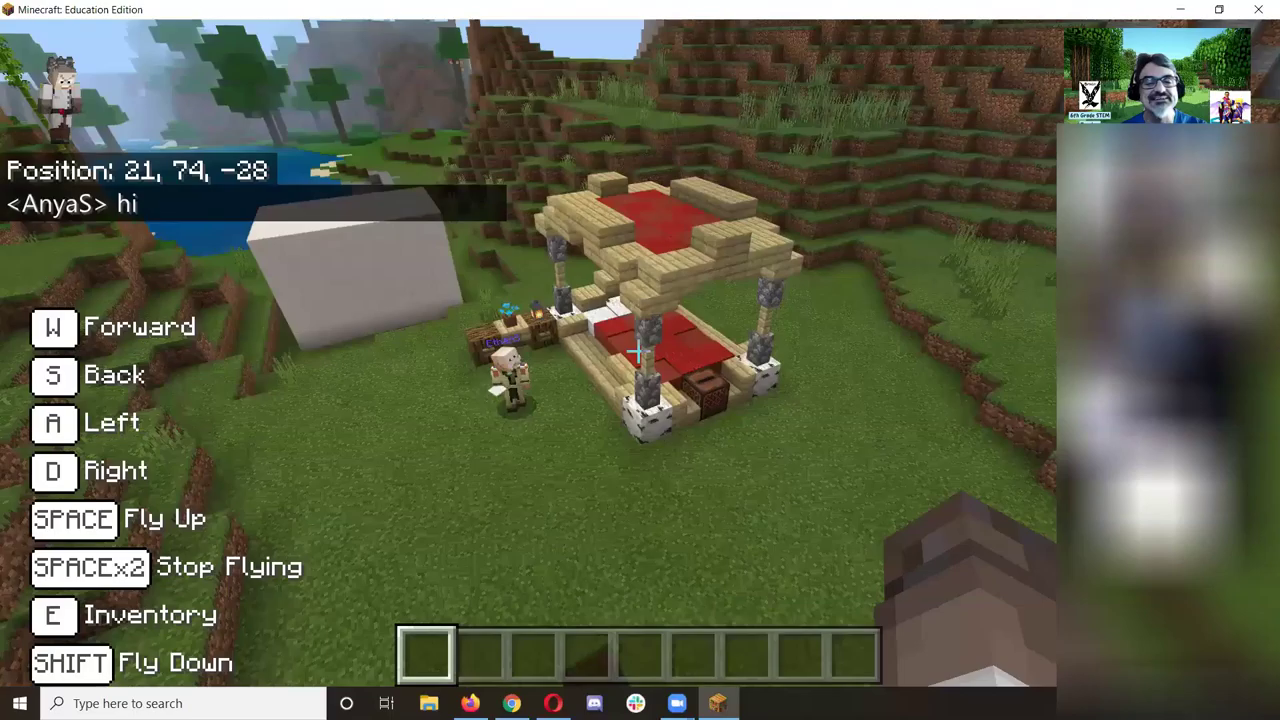
key("w")
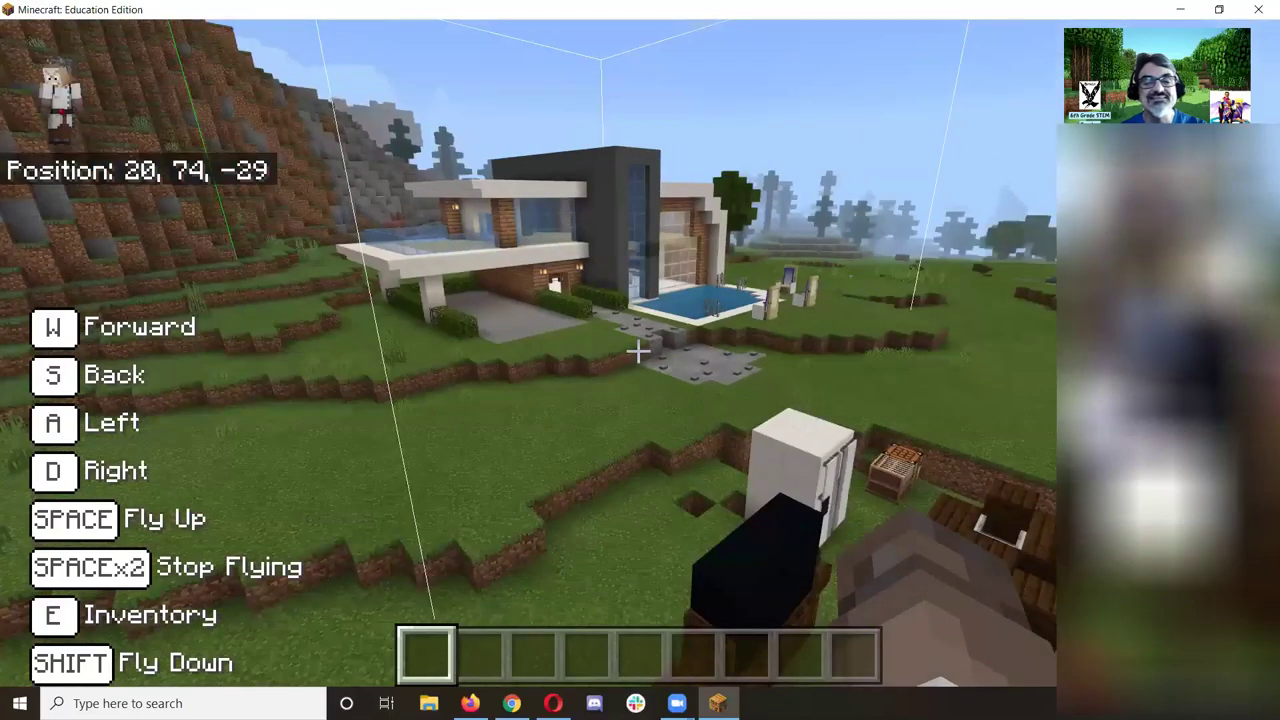